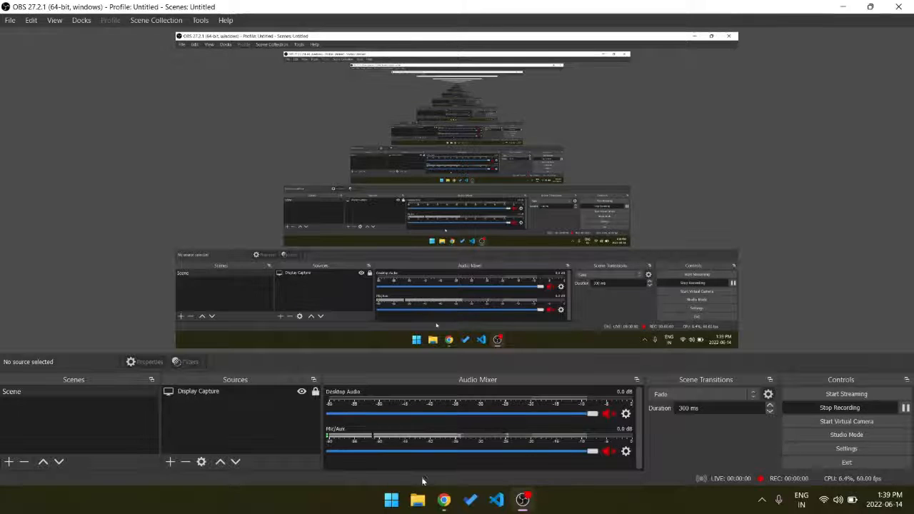
Extract the downloaded OracleXE112_Win64 archive on the desktop.
left_click(443, 500)
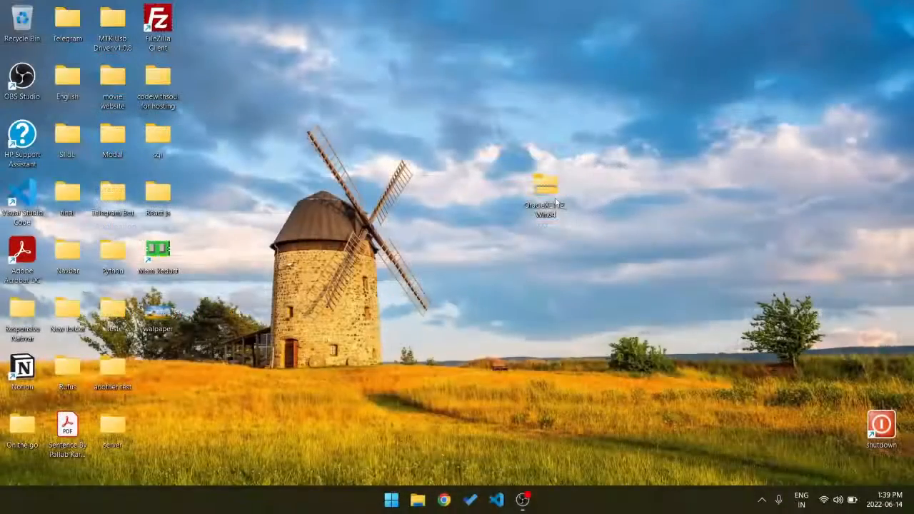
right_click(555, 203)
left_click(614, 276)
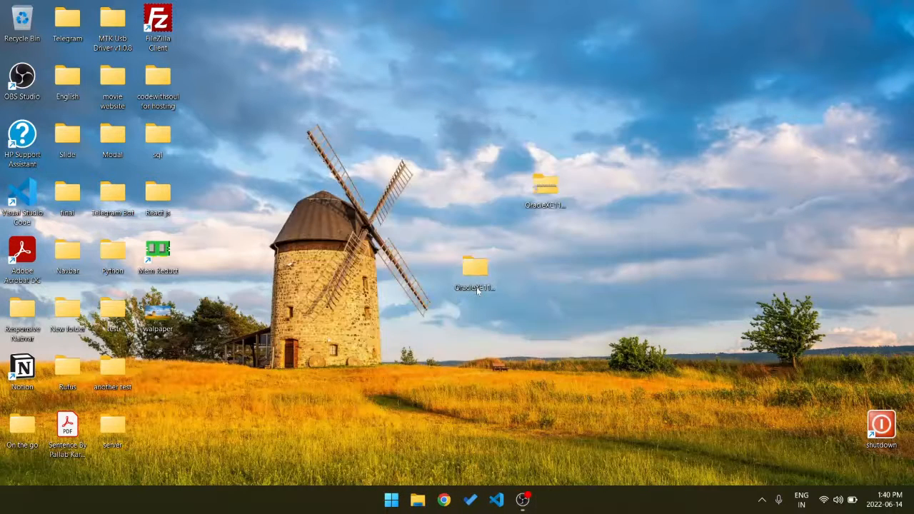
Launch the setup application from the DISK1 folder inside the extracted OracleXE112_Win64 folder.
double_click(475, 275)
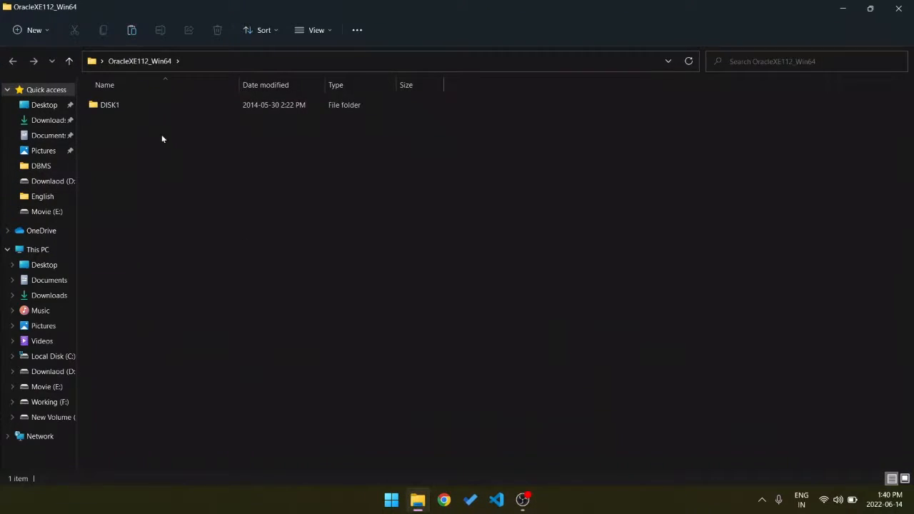
double_click(123, 106)
left_click(129, 150)
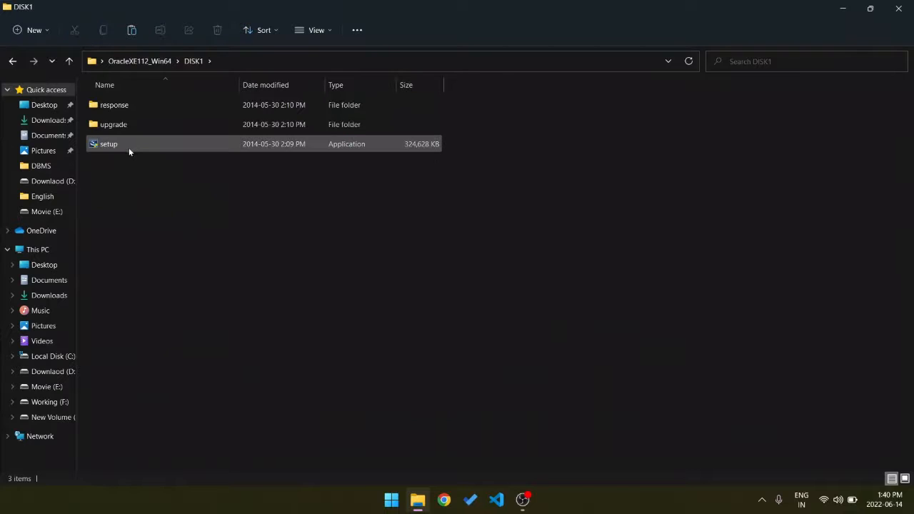
double_click(129, 147)
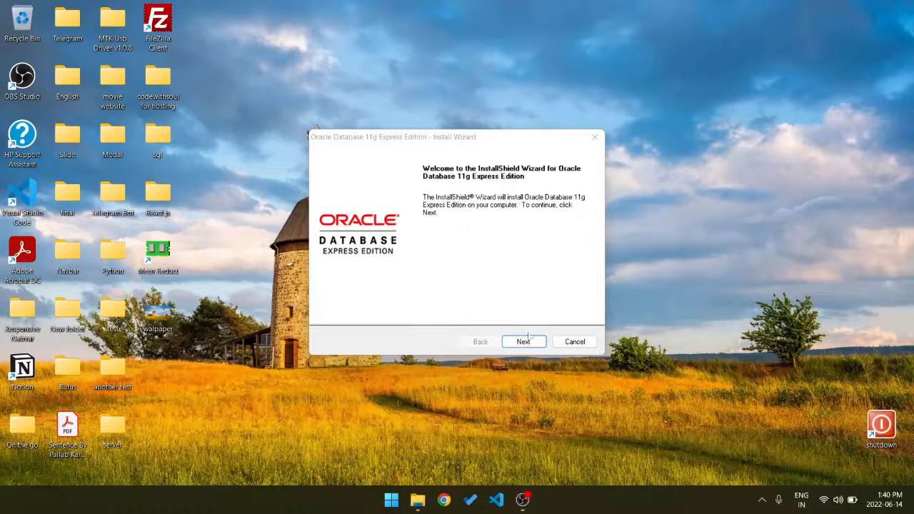
Accept the license agreement in the install wizard and keep C:\oraclexe\ as the destination folder.
left_click(529, 340)
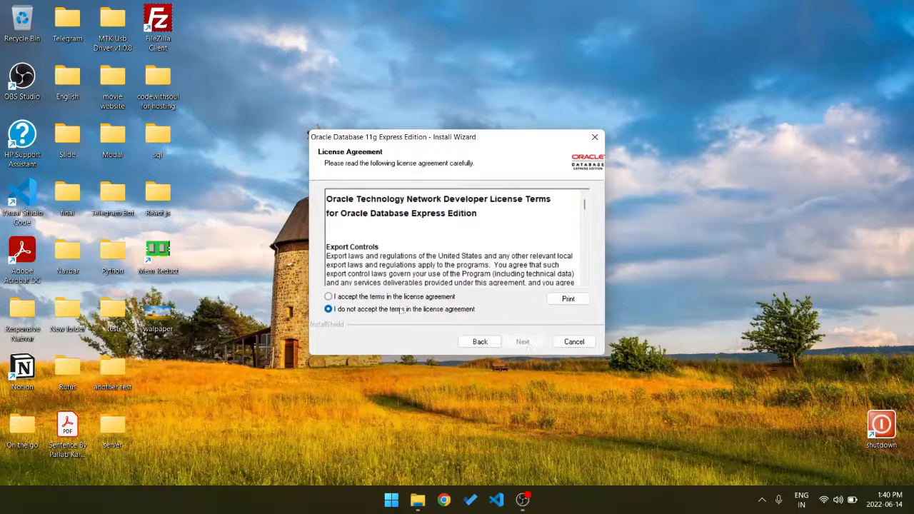
left_click(328, 297)
left_click(523, 341)
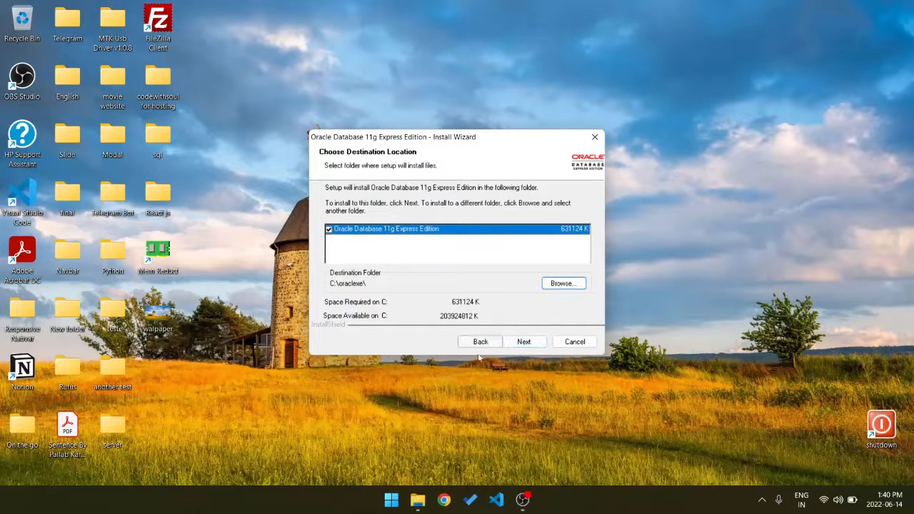
left_click(523, 341)
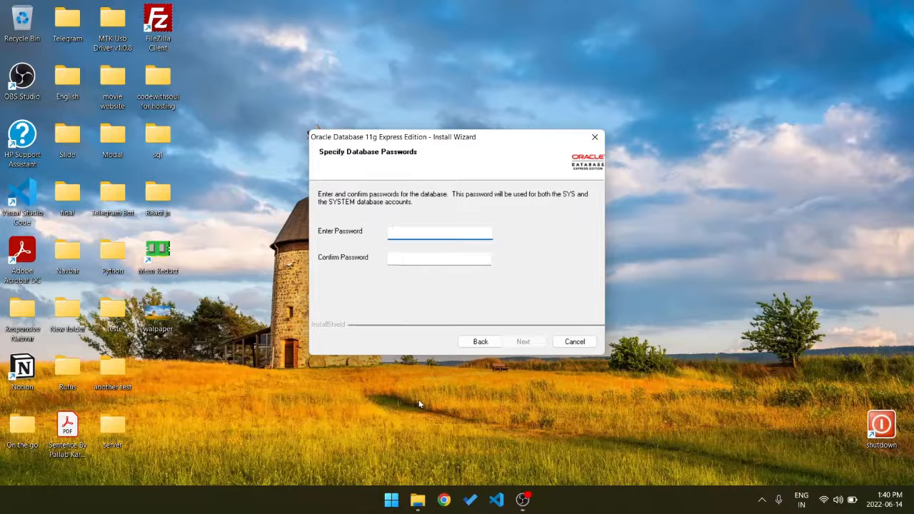
Enter and confirm the database password for the SYS and SYSTEM accounts.
type("12345")
left_click(398, 257)
type("12345")
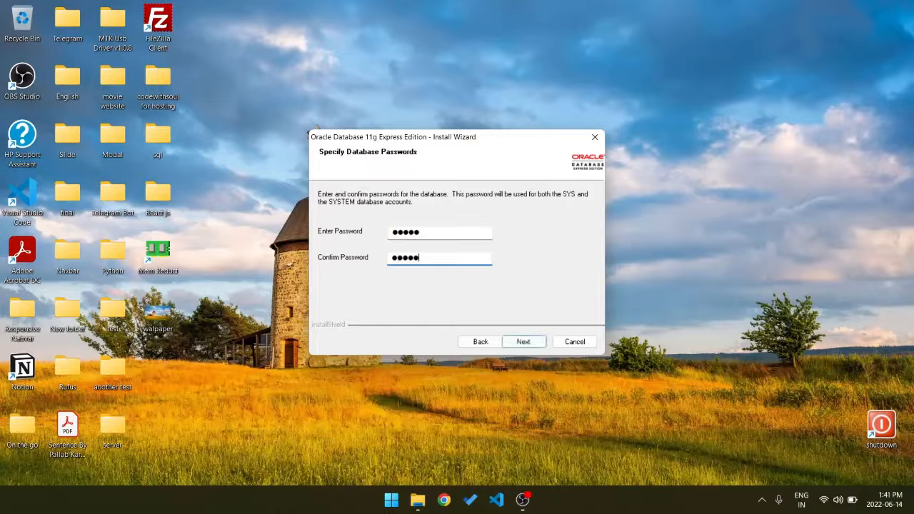
Install Oracle Database 11g Express Edition with the summarized settings and finish the wizard.
left_click(525, 341)
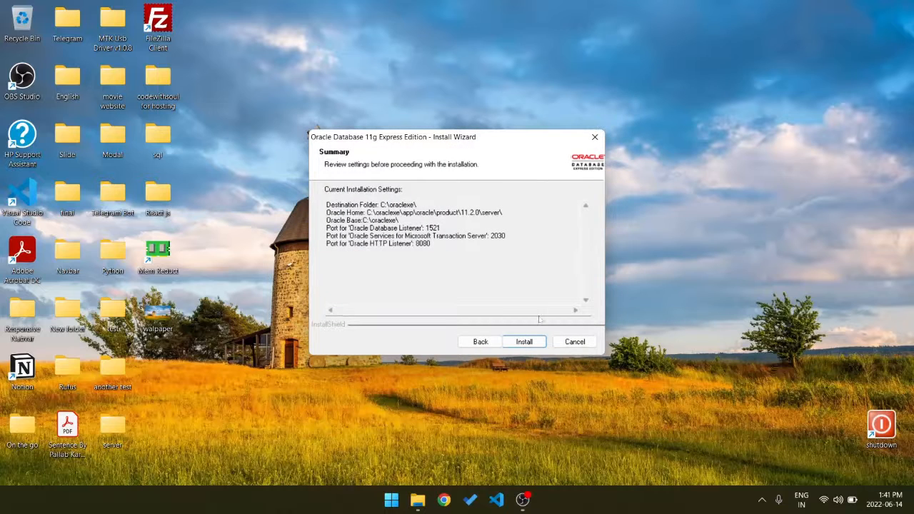
left_click(536, 342)
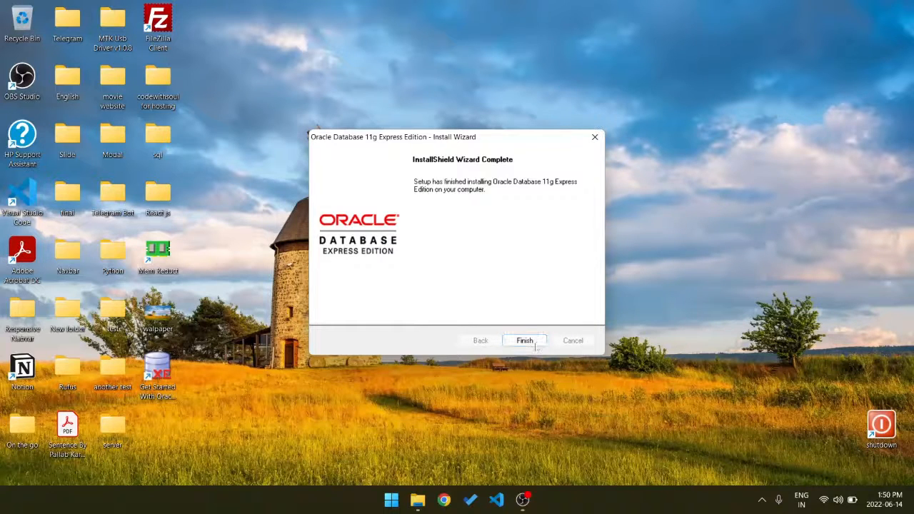
left_click(525, 340)
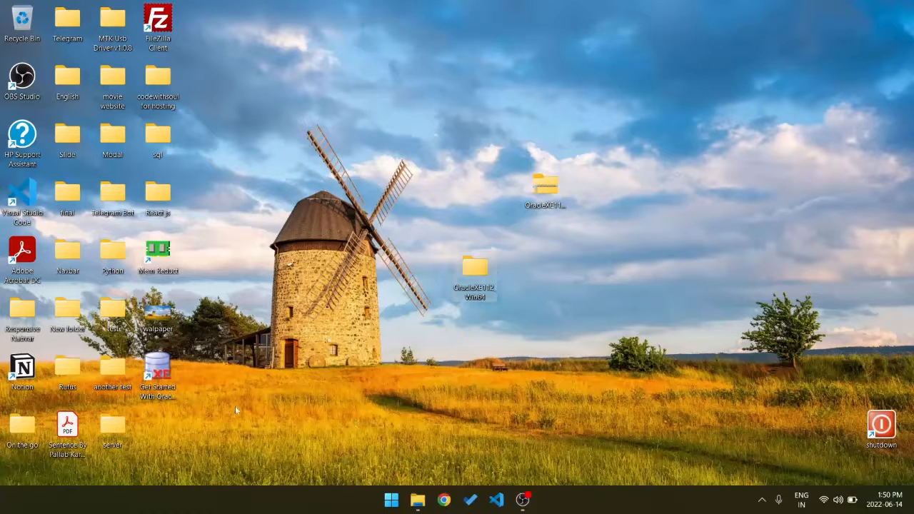
Try to open the Get Started With Oracle Database 11g Express Edition shortcut on the desktop.
double_click(157, 370)
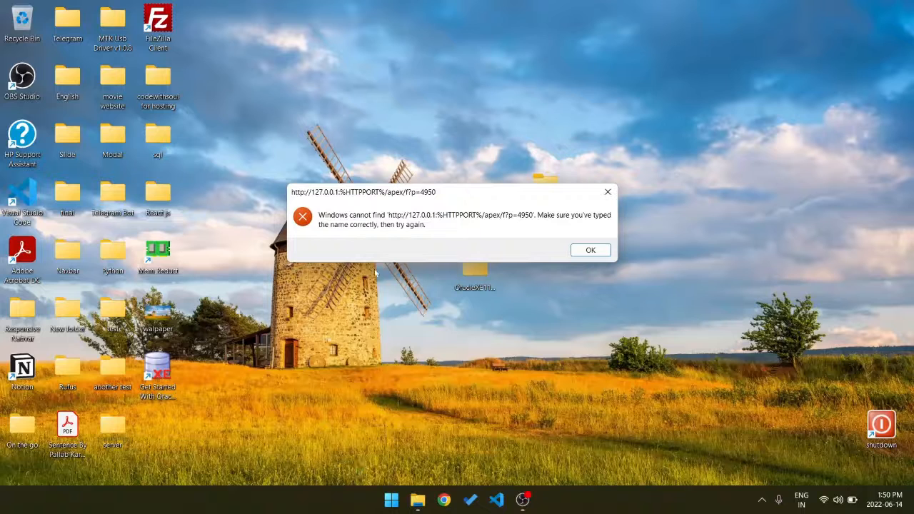
left_click(583, 251)
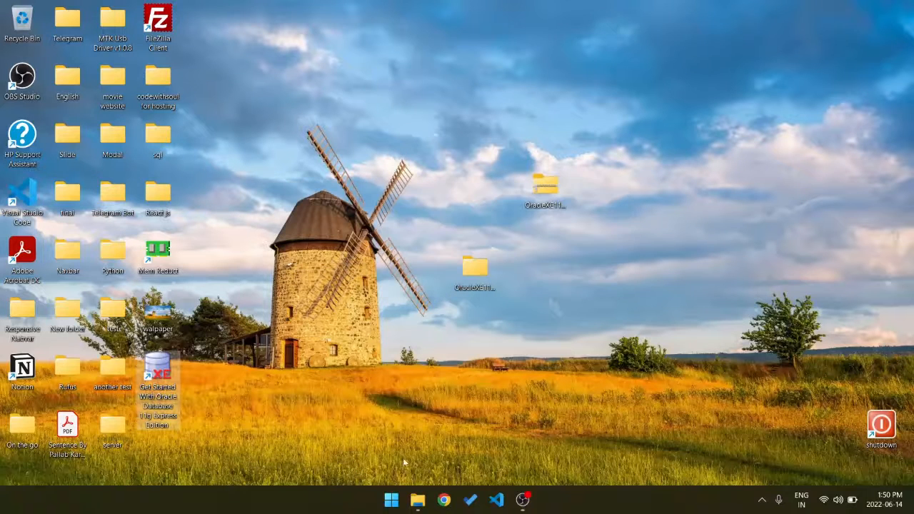
Open the folder C:\oraclexe\app\oracle\product\11.2.0\server in File Explorer.
left_click(418, 500)
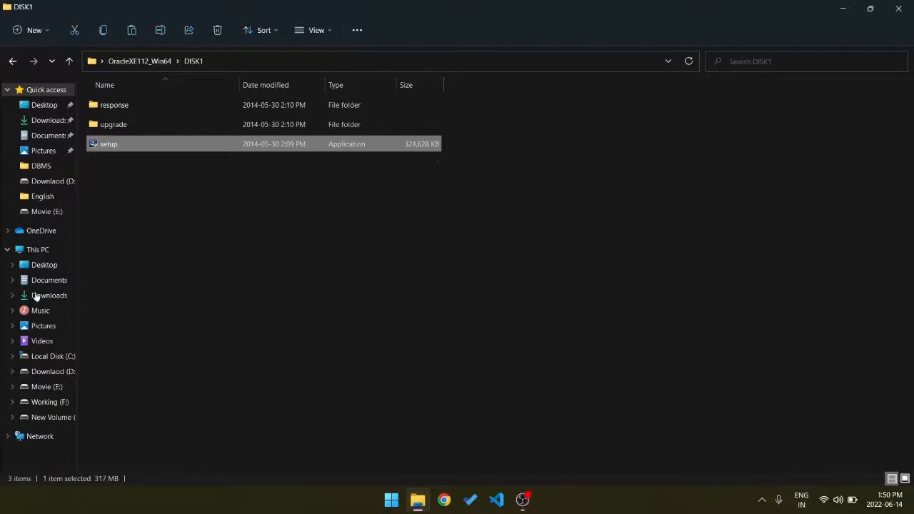
left_click(64, 248)
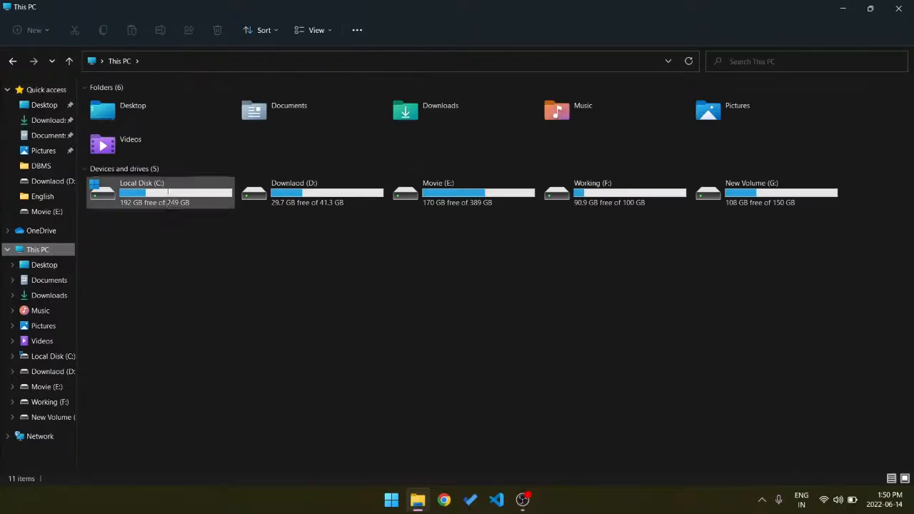
double_click(168, 191)
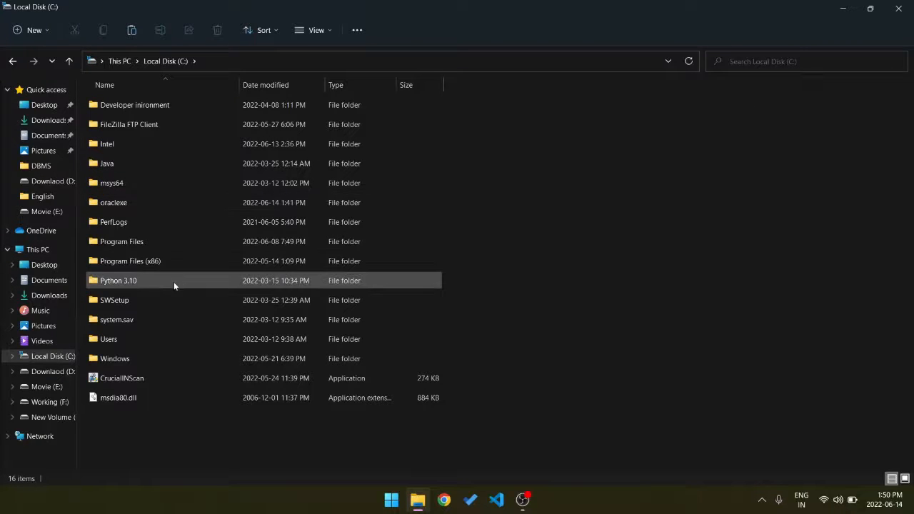
double_click(134, 202)
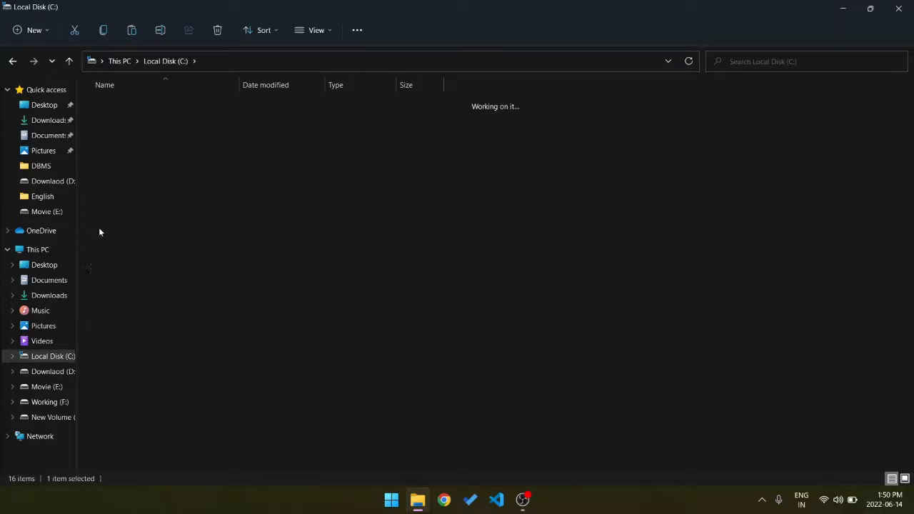
double_click(133, 102)
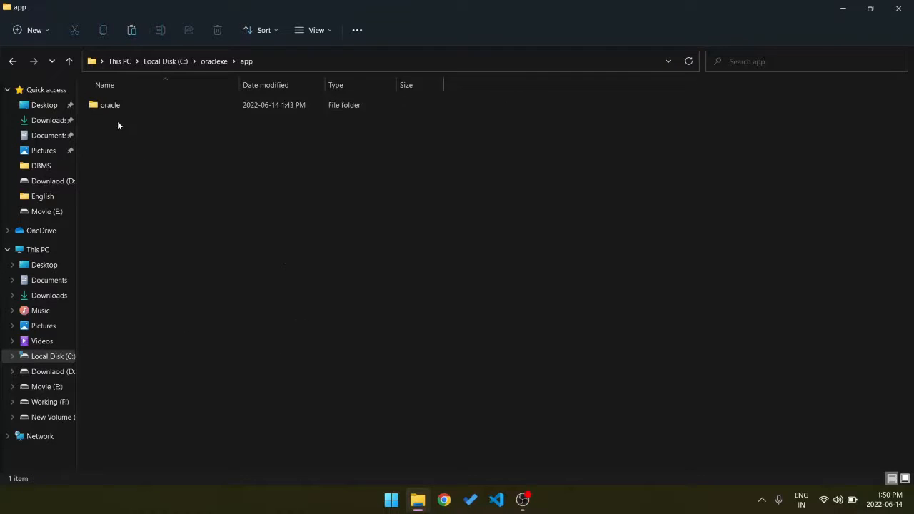
double_click(123, 104)
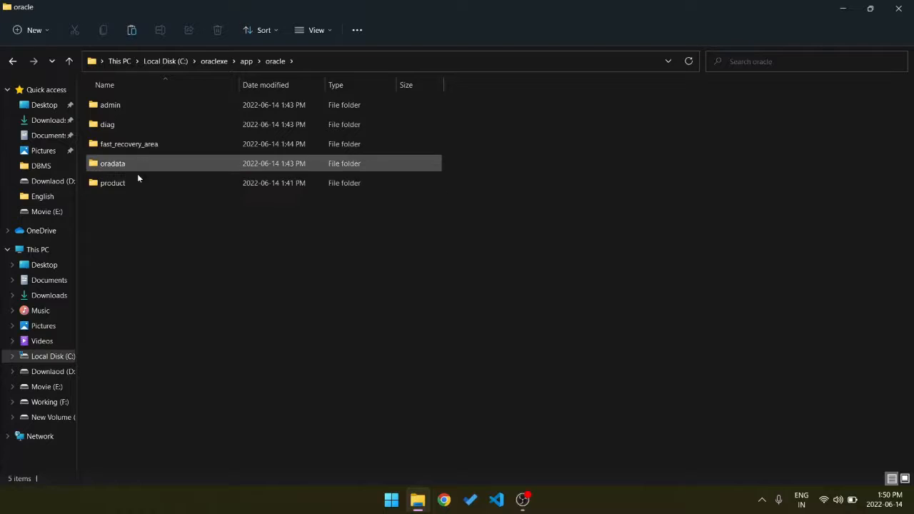
double_click(140, 182)
double_click(149, 106)
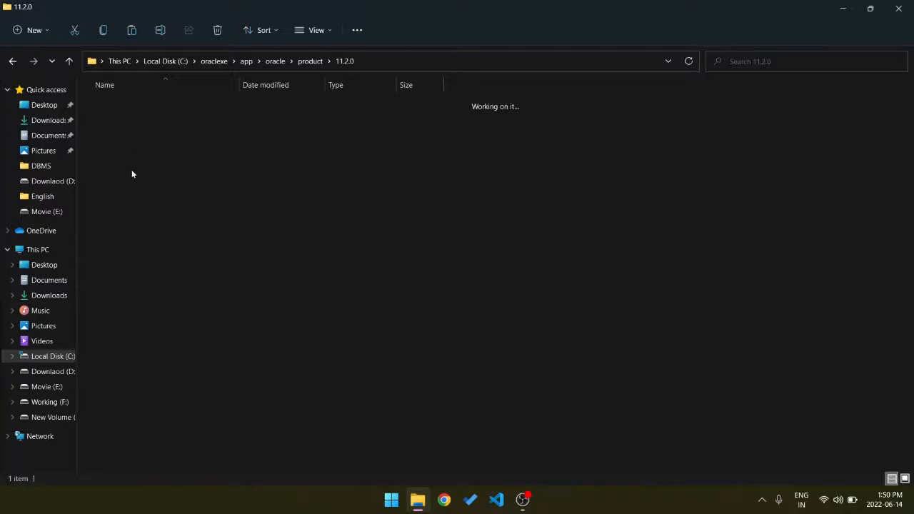
double_click(131, 107)
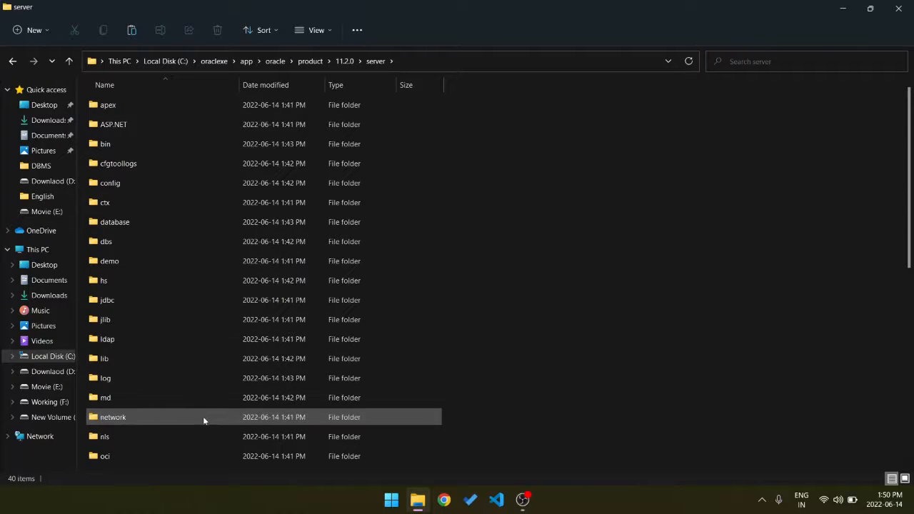
Replace %HTTPPORT% with 8080 in the URL of the Get_Started shortcut's properties and apply the change.
scroll(203, 416, "down", 7)
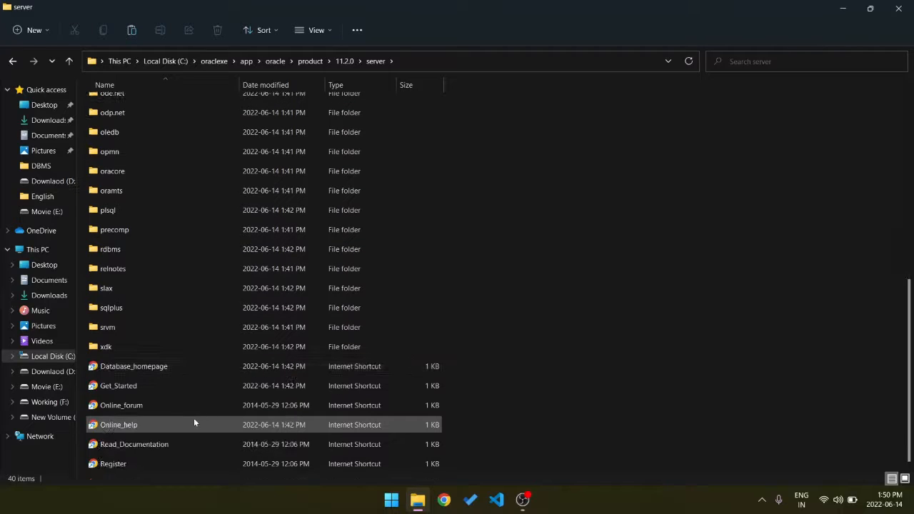
left_click(132, 389)
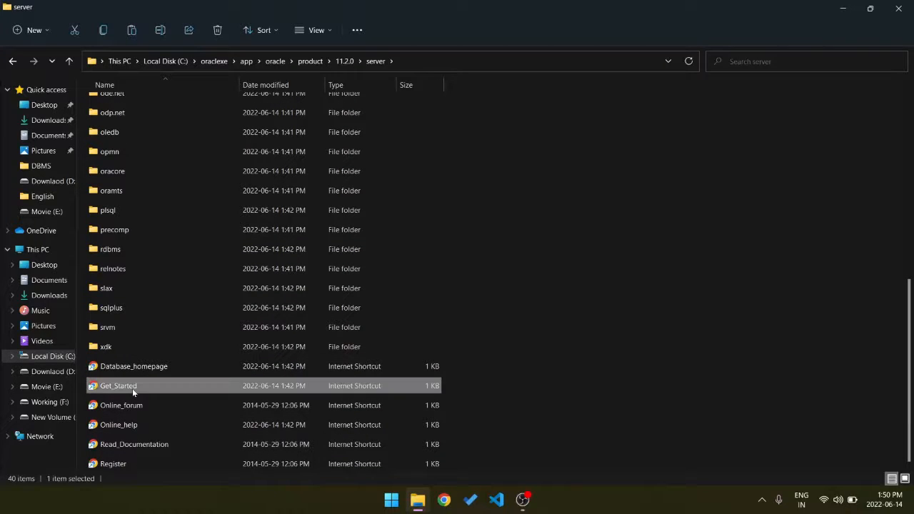
right_click(132, 389)
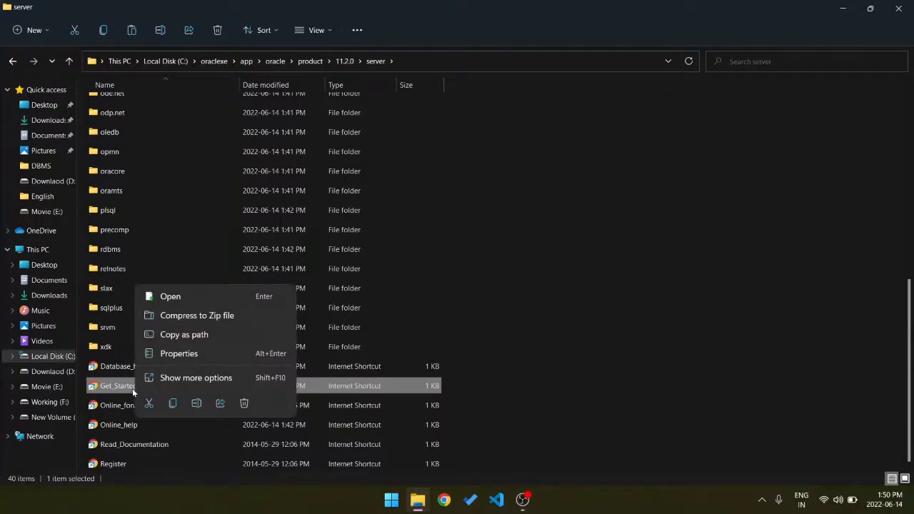
left_click(185, 353)
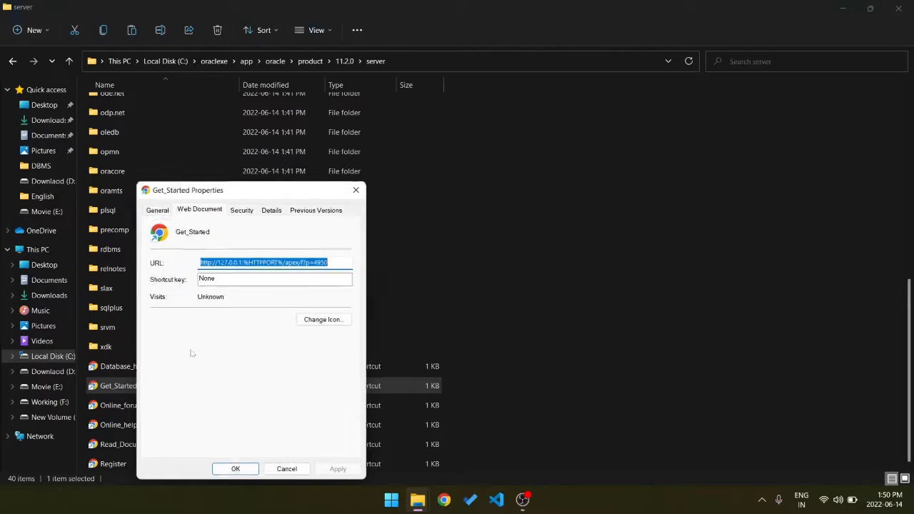
left_click(283, 262)
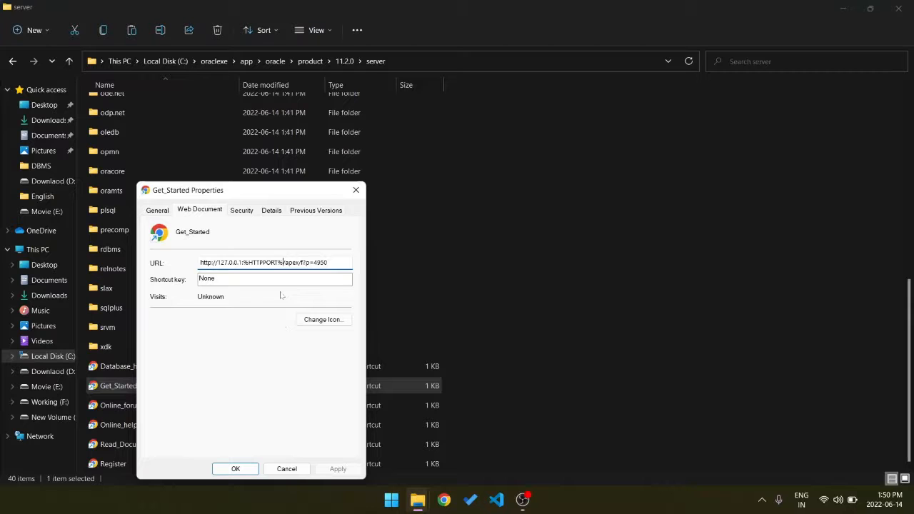
key("BackSpace")
key("BackSpace")
key("BackSpace")
key("BackSpace")
key("BackSpace")
key("BackSpace")
key("BackSpace")
key("BackSpace")
key("BackSpace")
key("BackSpace")
type("8080")
left_click(335, 469)
left_click(356, 190)
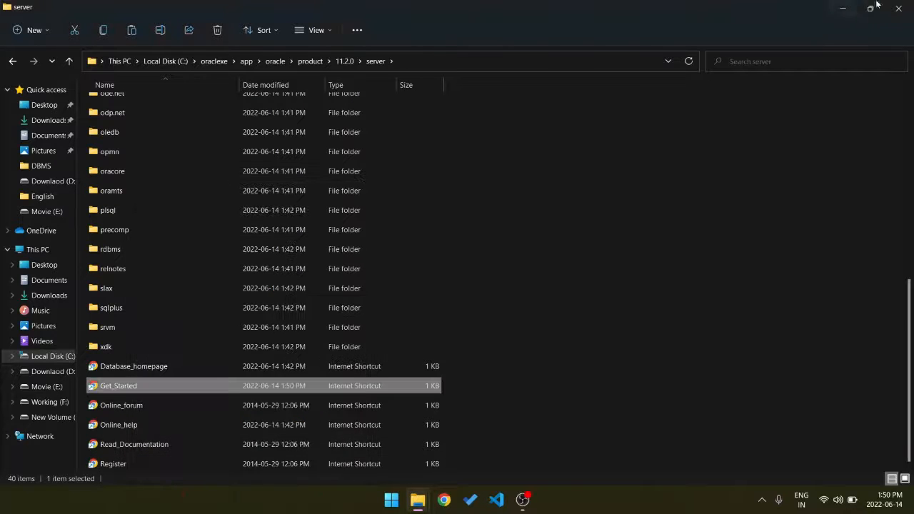
Close the folder, launch the desktop Get Started shortcut and open Application Express from the Oracle Database XE home page.
left_click(899, 8)
double_click(158, 372)
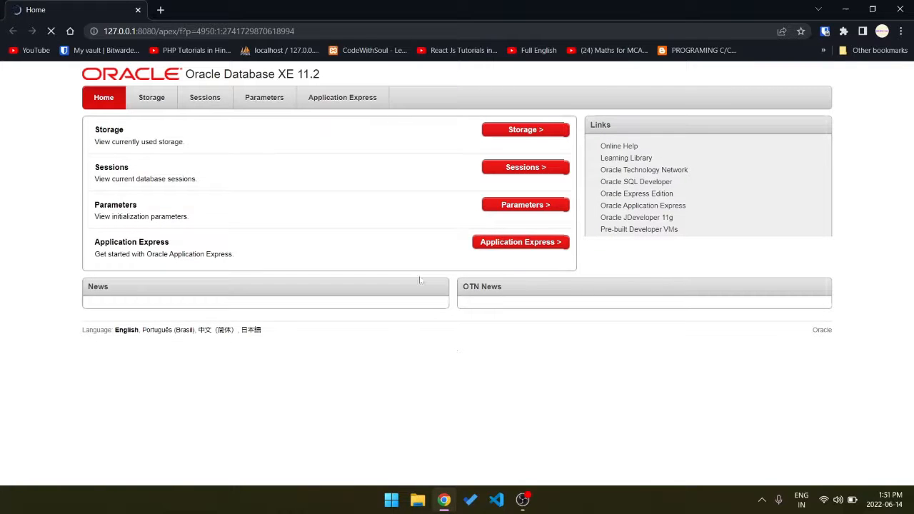
left_click(519, 245)
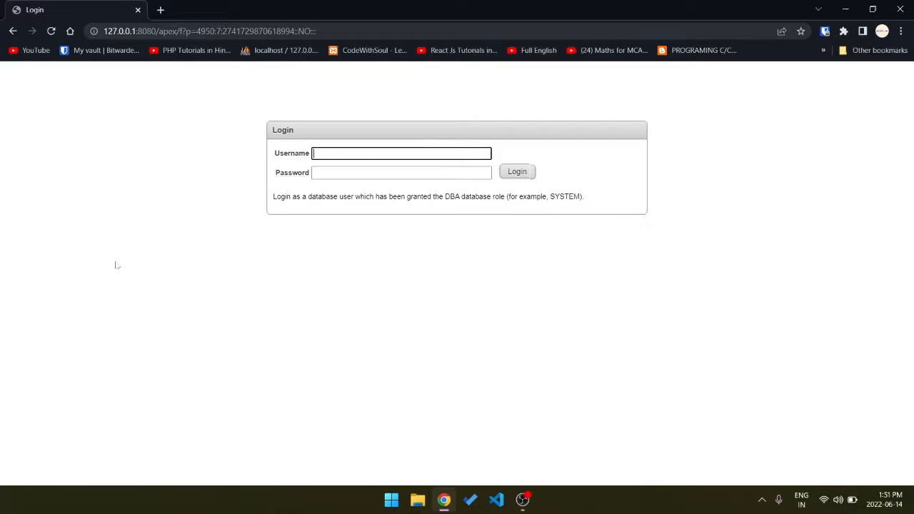
Log in as sys with the account password and decline to have Bitwarden remember it.
type("sys")
key("Tab")
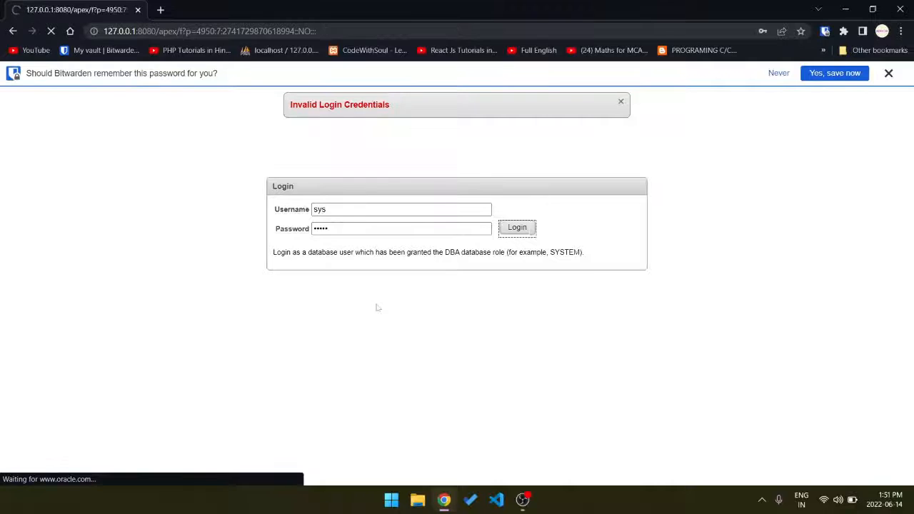
left_click(779, 74)
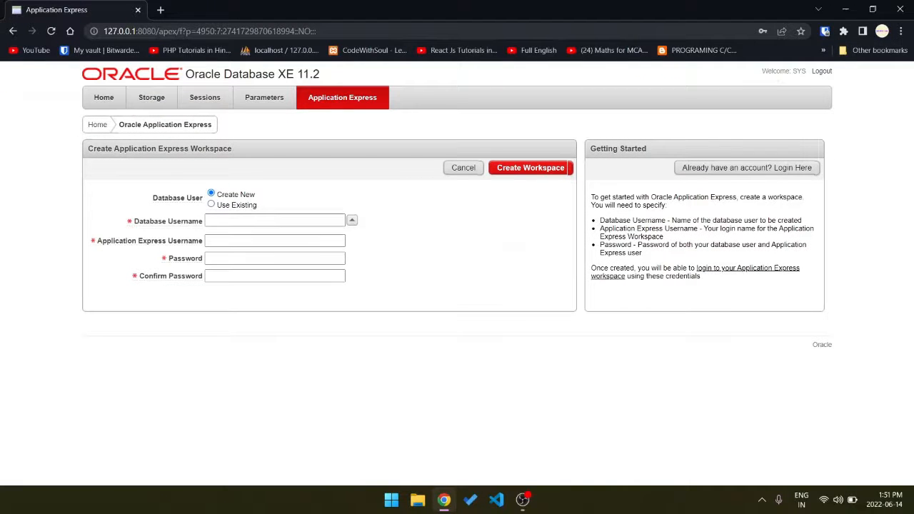
Fill in codewithsoul as both the Database Username and the Application Express Username for the new workspace.
left_click(260, 222)
type("co")
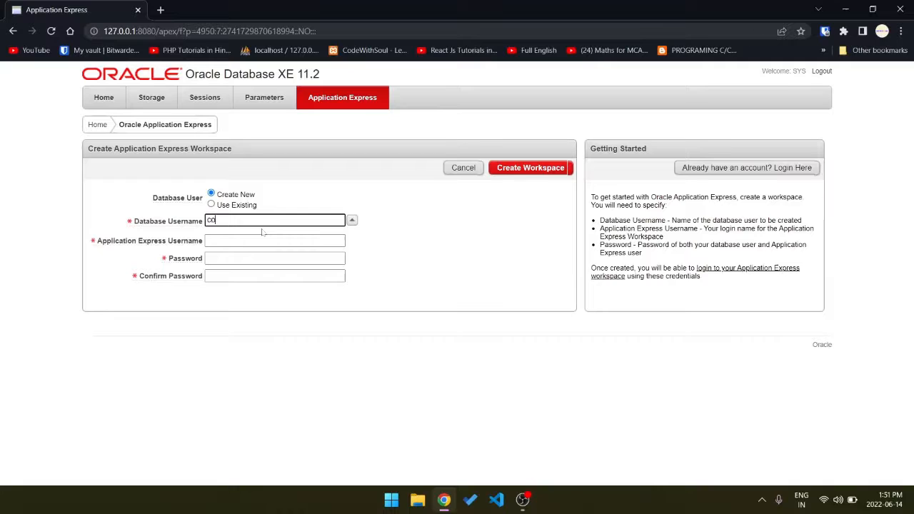
type("dewithsoul")
left_click(245, 238)
type("c")
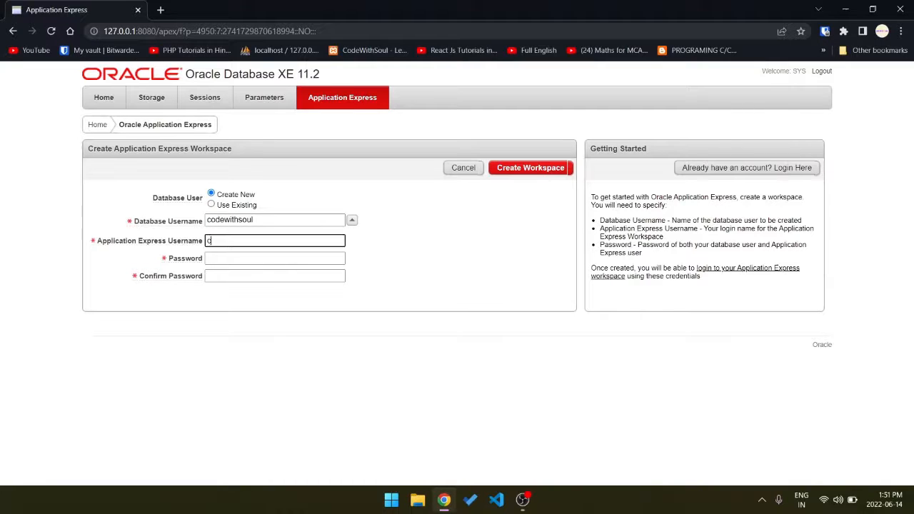
type("odewithsoul")
key("Tab")
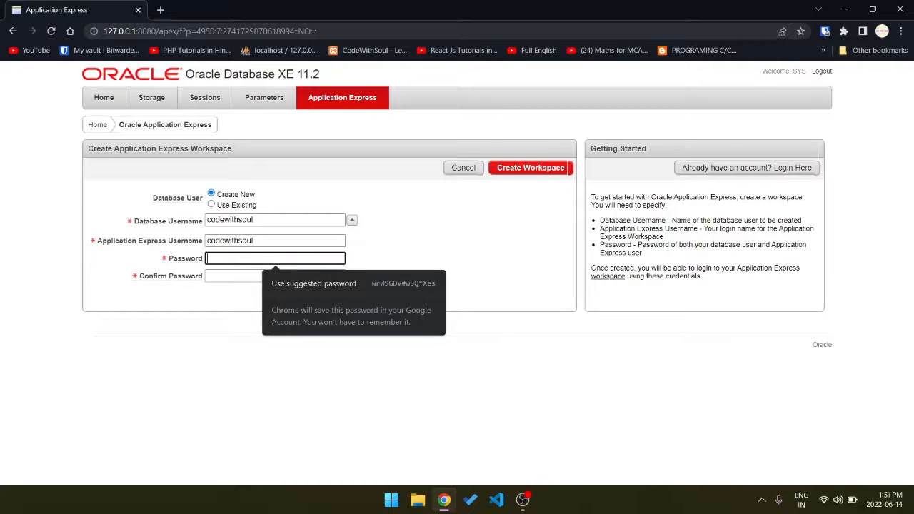
Enter and confirm the new workspace's password, and create the workspace.
type("•••")
key("Tab")
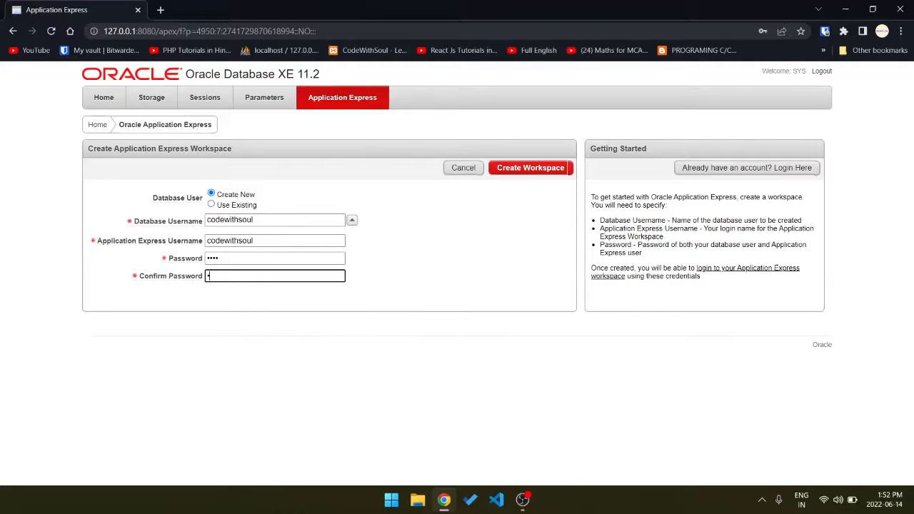
type("•••")
left_click(512, 168)
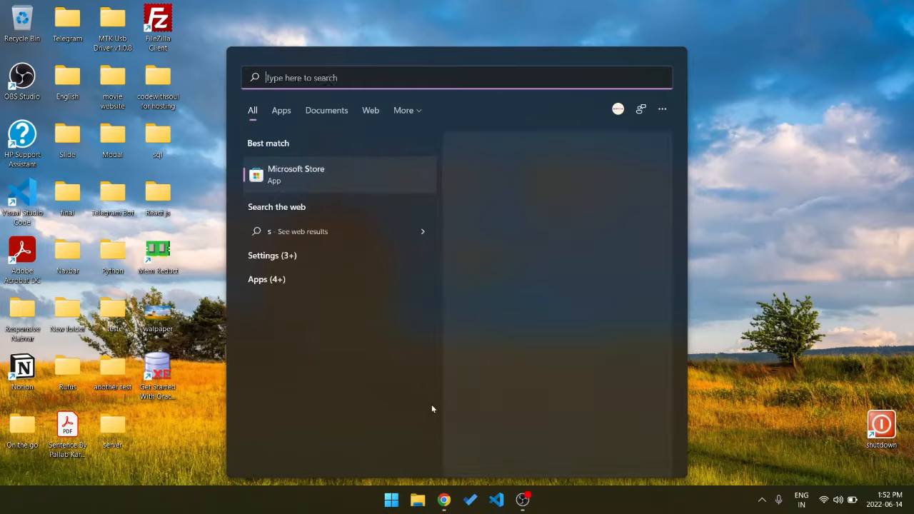
Search Windows for run, open Run SQL Command Line in a maximized window and enlarge its text.
type("run")
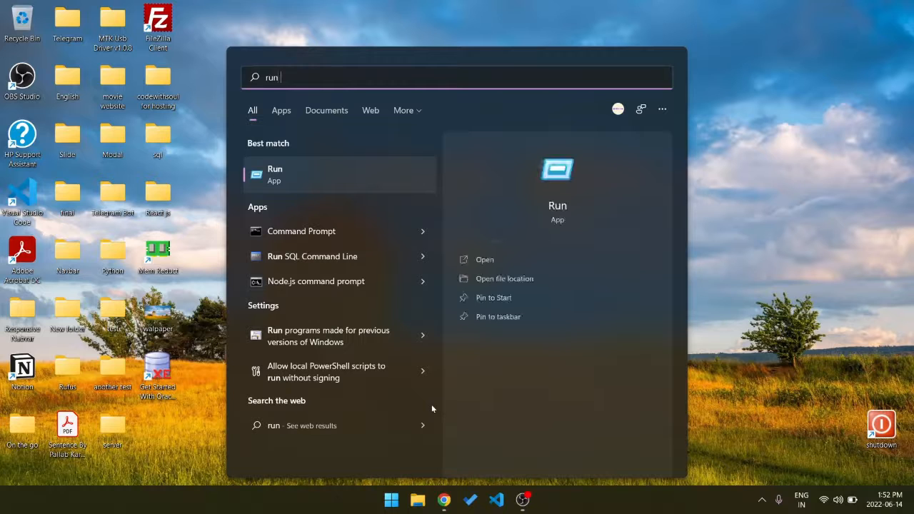
left_click(354, 264)
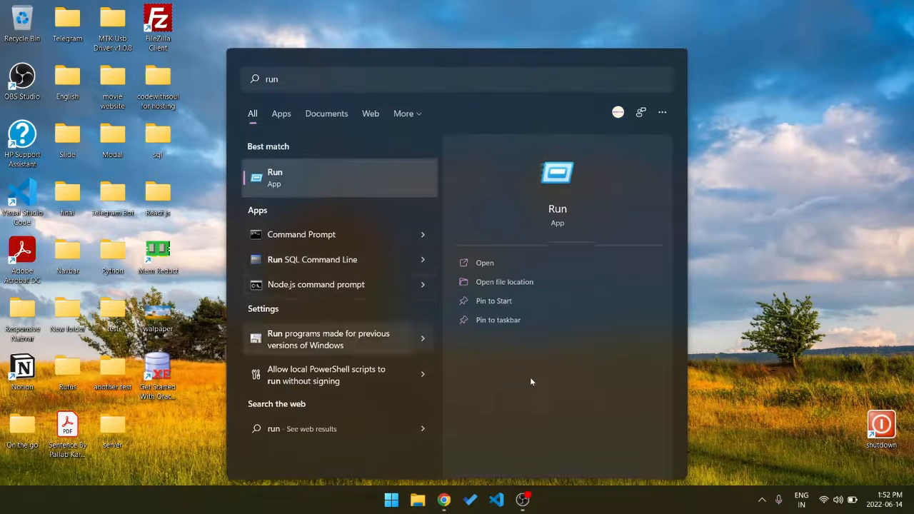
left_click(532, 54)
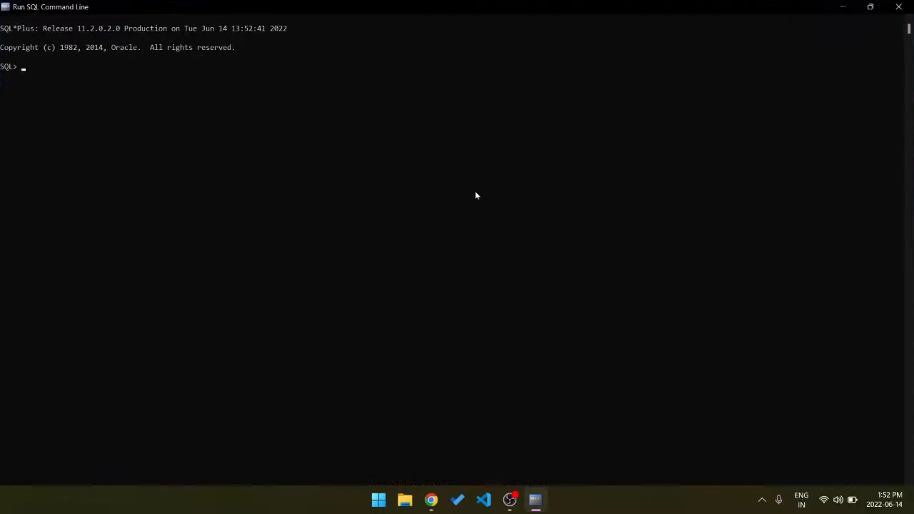
scroll(473, 196, "up", 2)
scroll(474, 197, "up", 2)
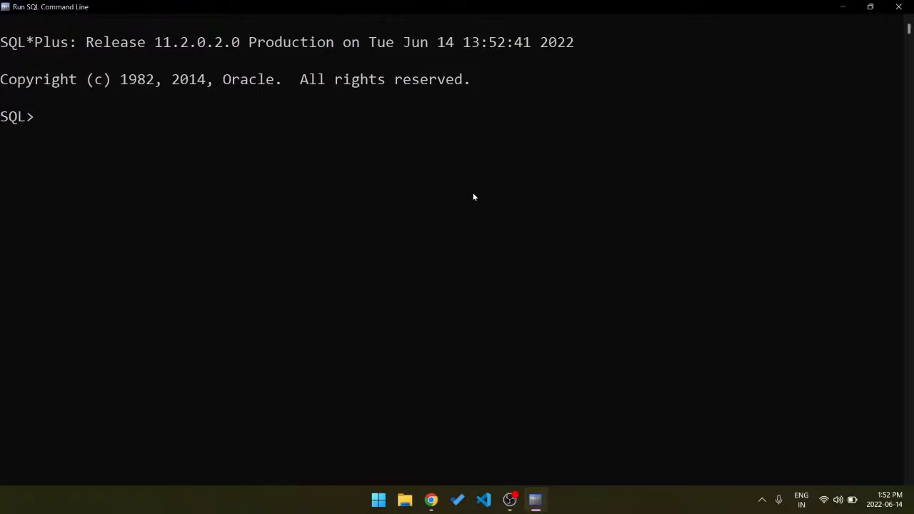
Connect to the database as codewithsoul with the connect command and enter the account password.
type("connect codewiht")
key("BackSpace")
key("BackSpace")
type("thsoul")
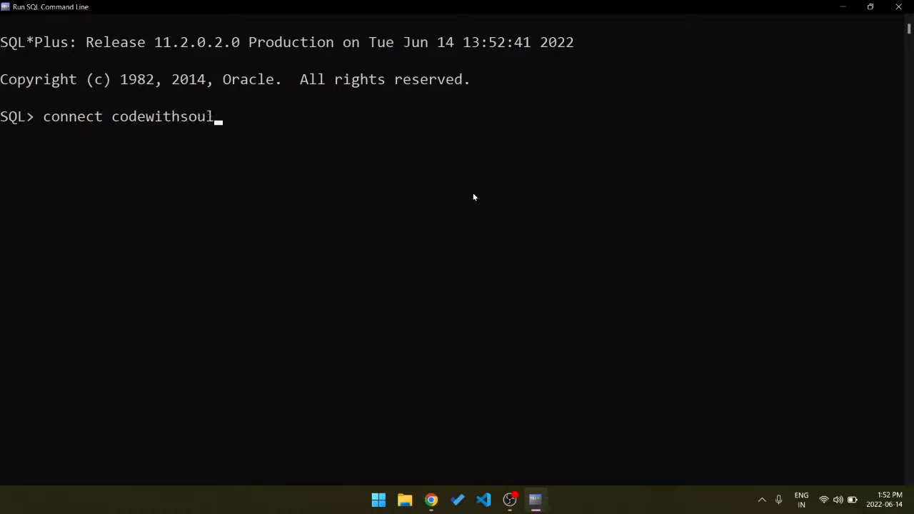
key("Return")
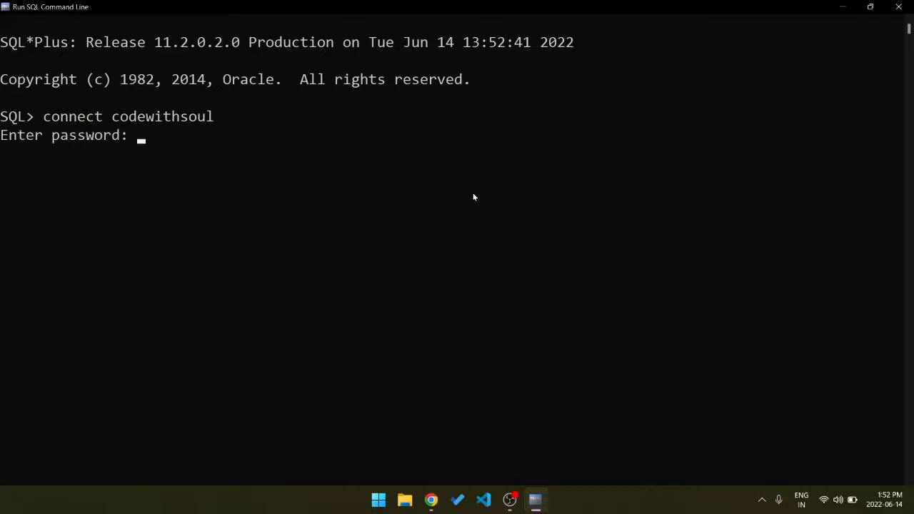
key("Return")
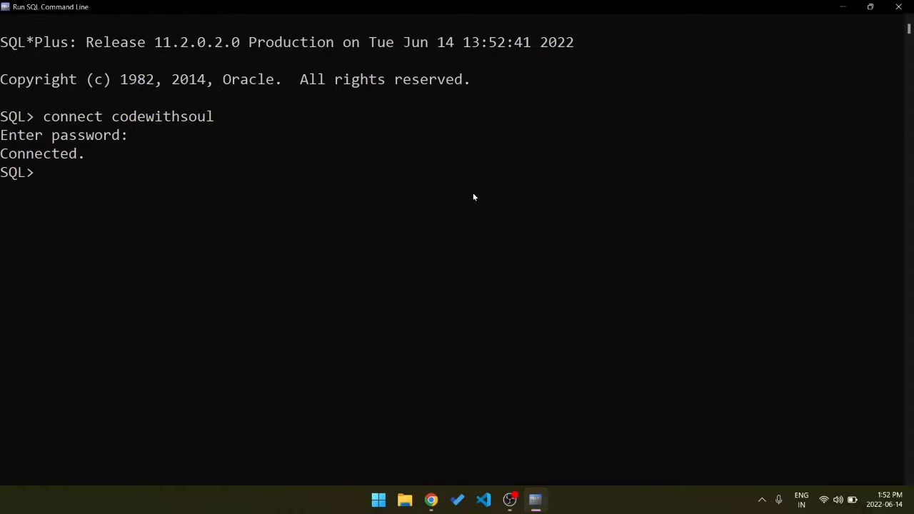
List the account's tables by running select table_name from tabs; in SQL*Plus.
type("sh")
type("lect")
type(" table_name from tabs;")
key("Return")
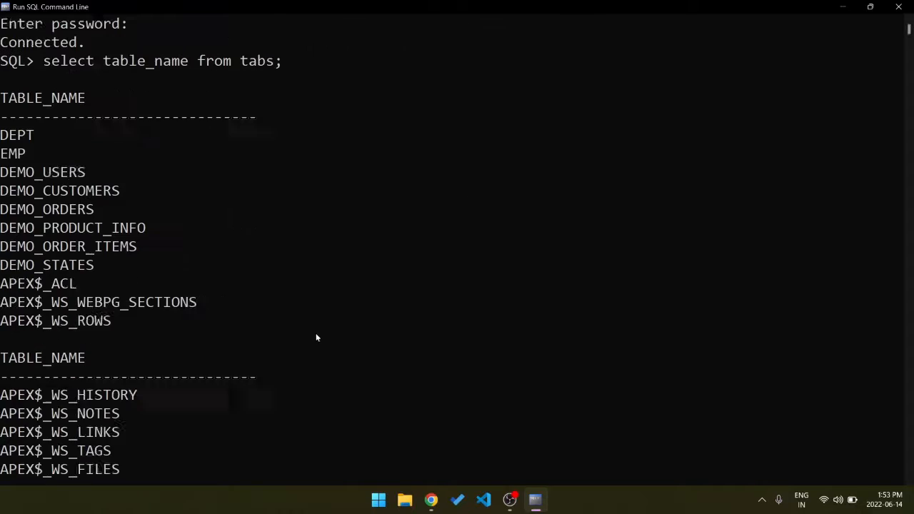
type("select")
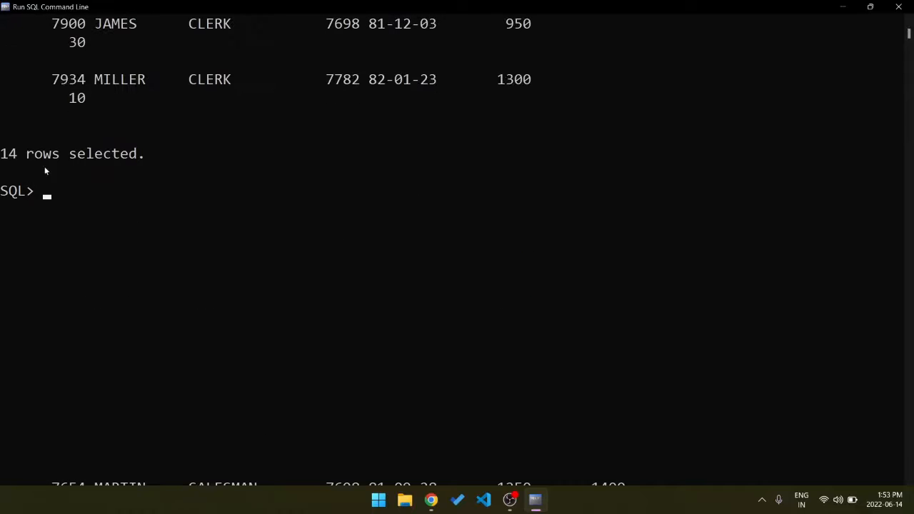
Minimize SQL*Plus, switch to Chrome and log in to the CODEWITHSOUL workspace with the saved account password.
left_click(844, 6)
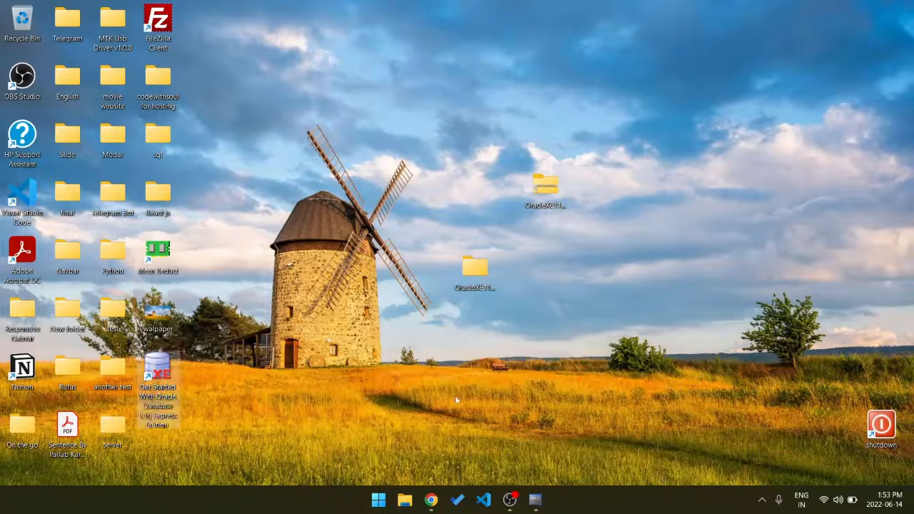
left_click(431, 500)
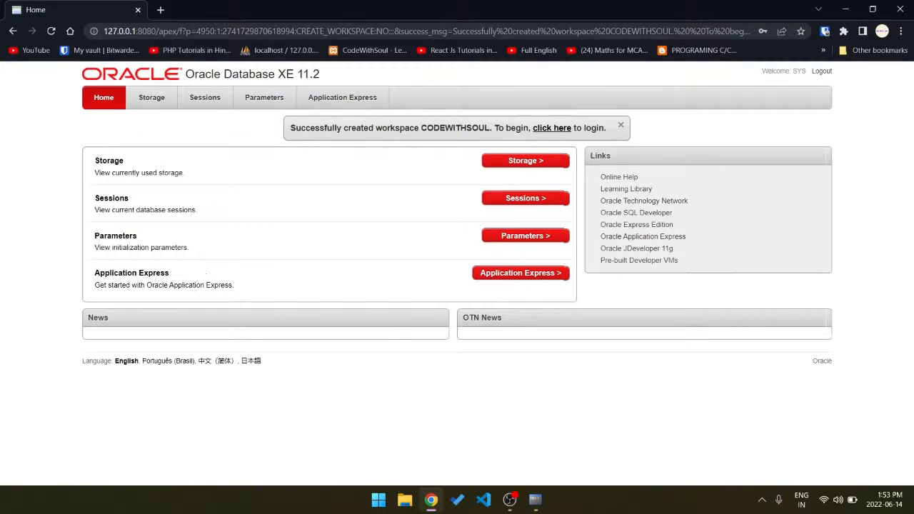
left_click(560, 129)
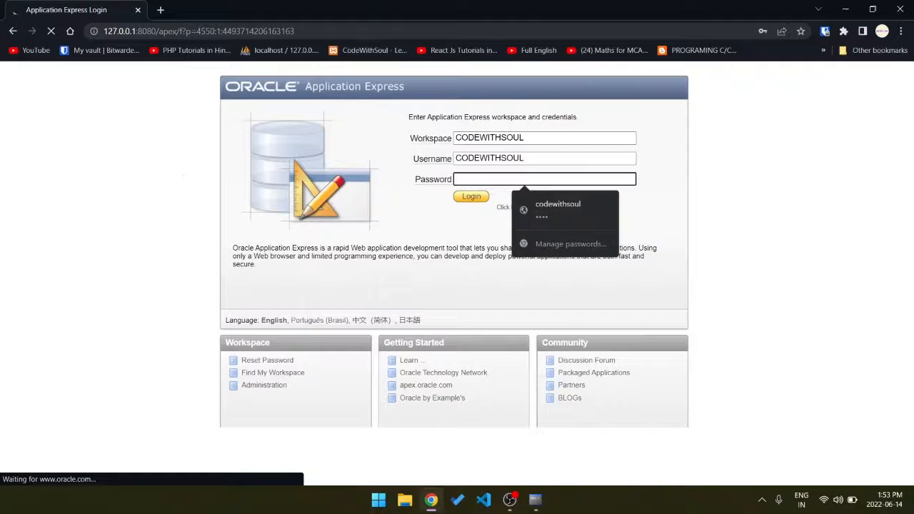
left_click(558, 207)
left_click(472, 197)
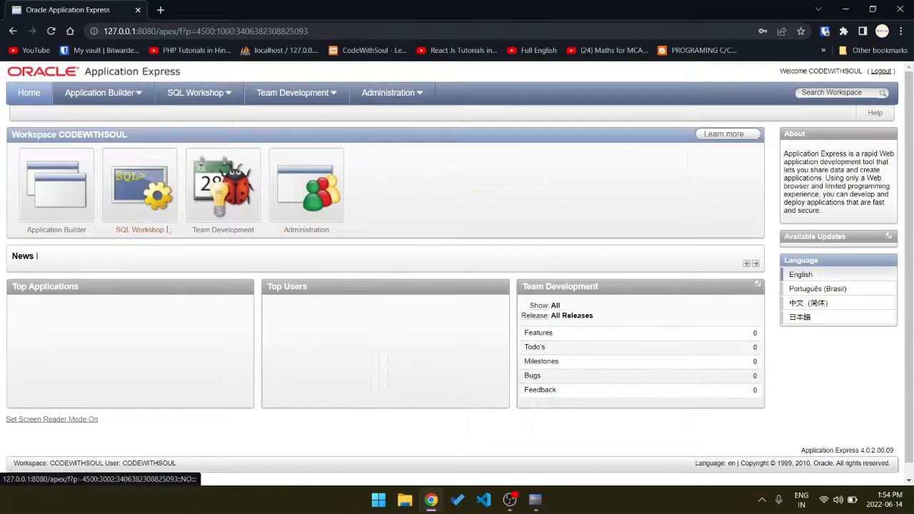
Open SQL Commands in the SQL Workshop and run the query select * from emp;.
left_click(148, 233)
left_click(140, 187)
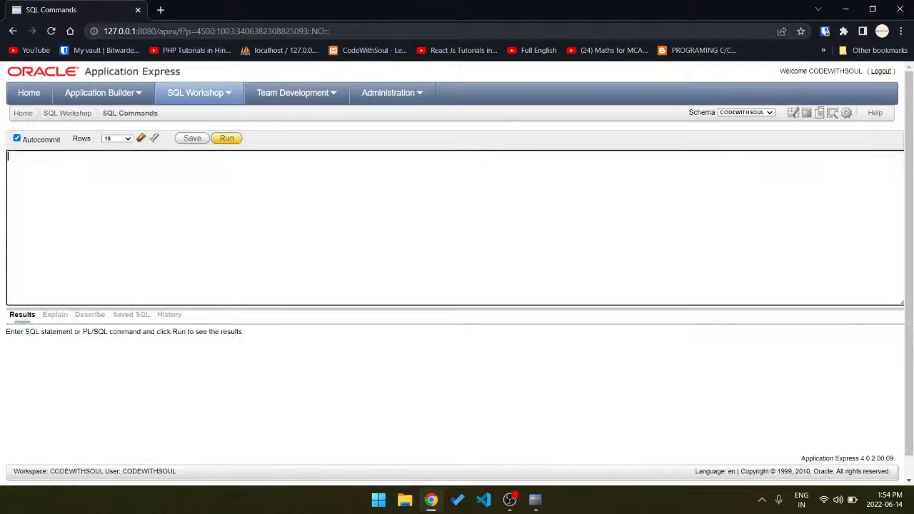
type("select * from emp;")
key("ctrl+Return")
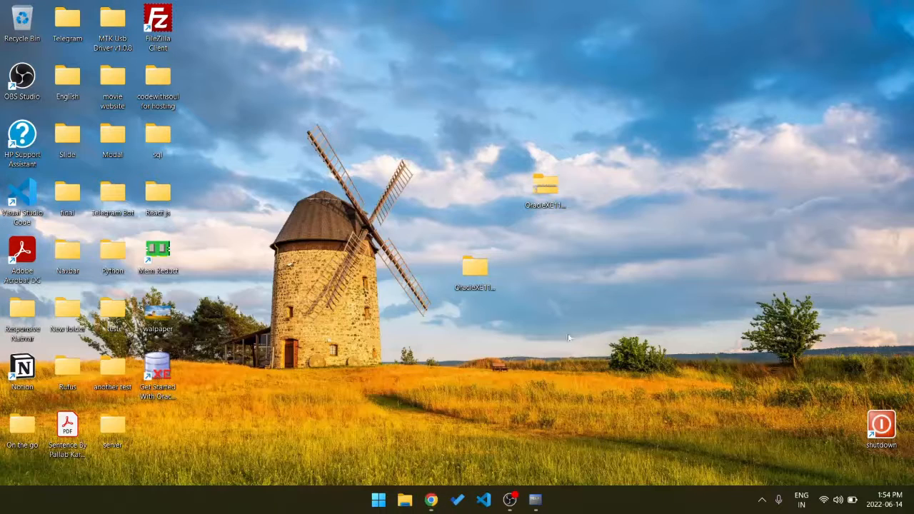